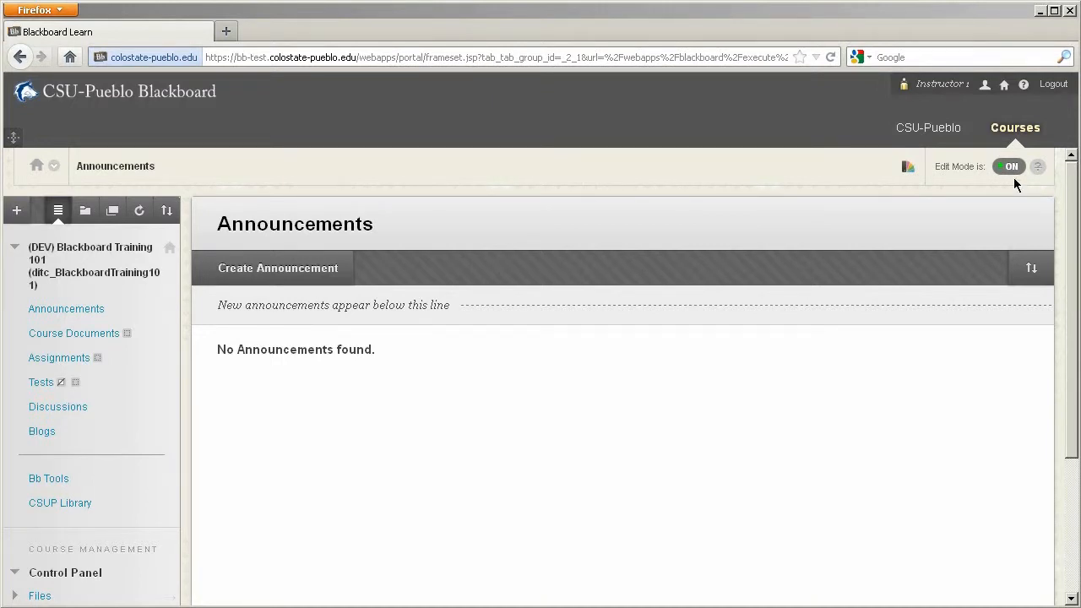
- Start an announcement with the subject "Welcome to Blackboard" and the message "You are currently using Blackboard Learn Service Pack 9."
click(302, 280)
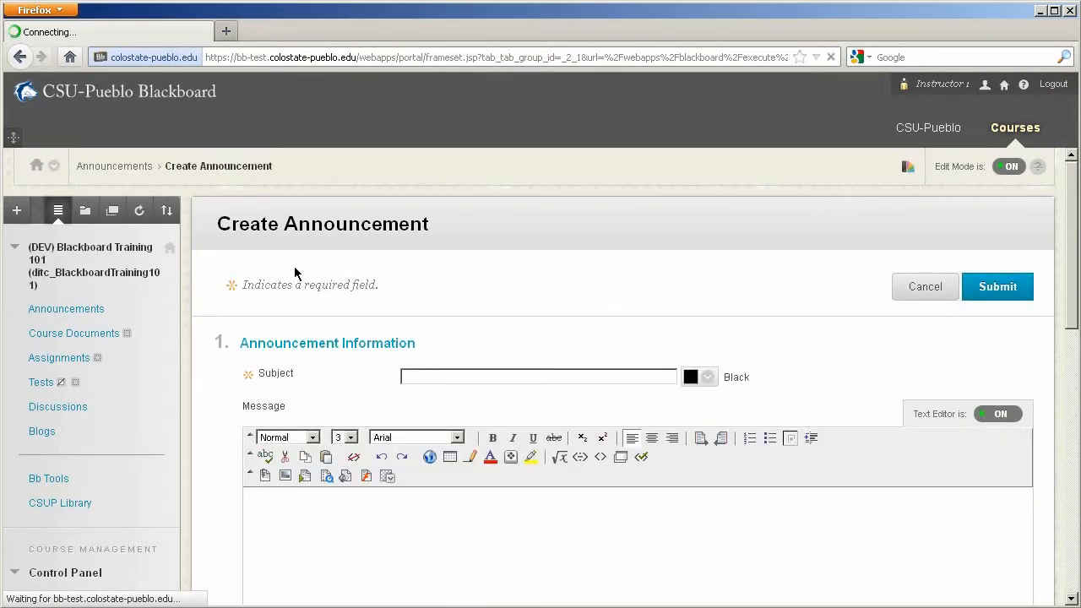
click(417, 375)
text(Wel)
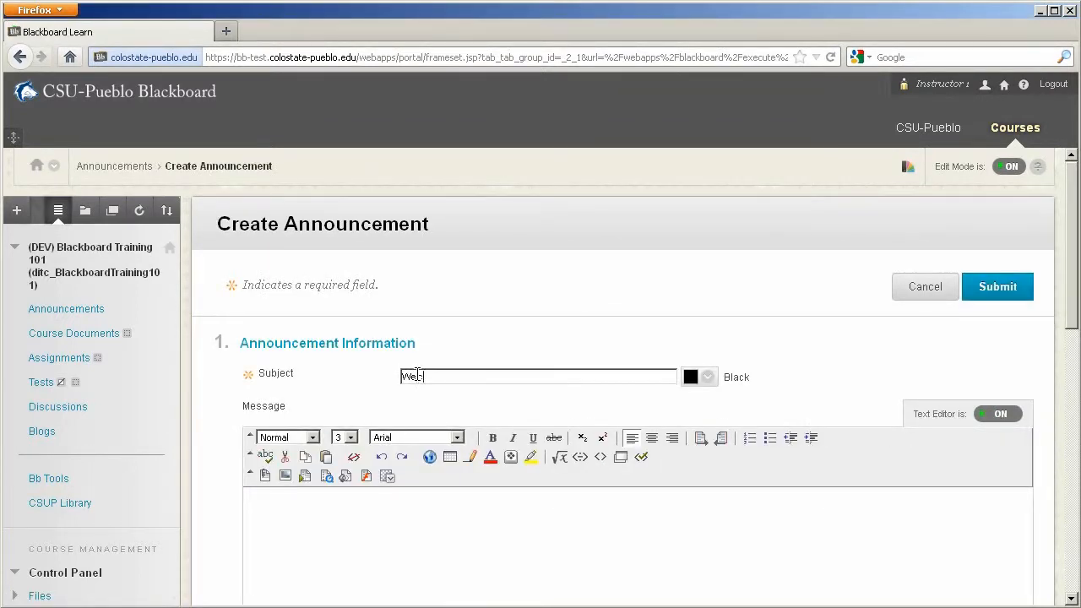
text(come to Blackboard)
scroll(417, 374, down, 4)
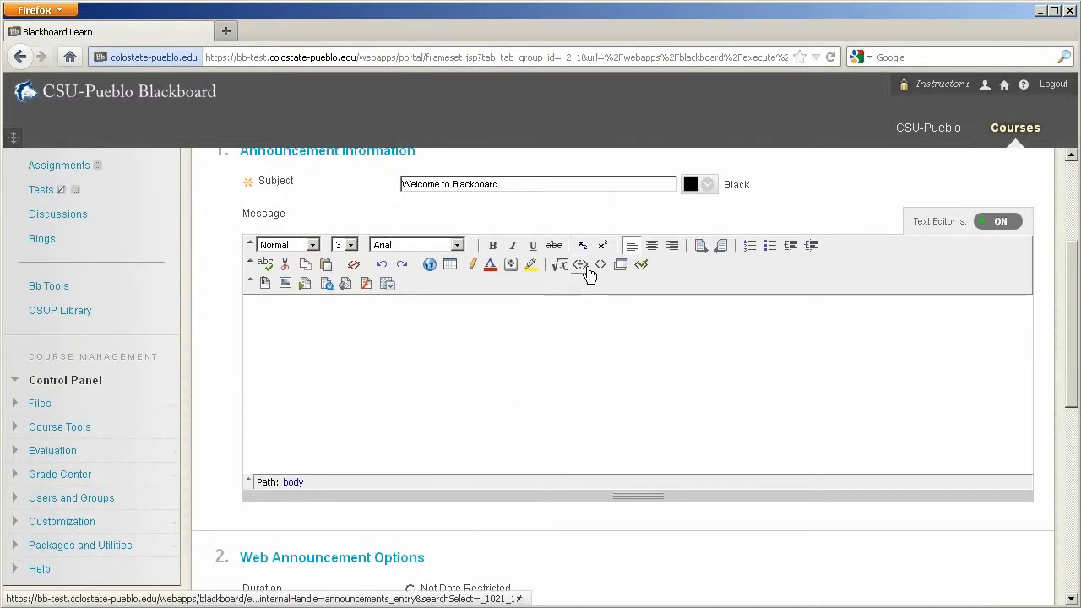
click(420, 328)
text(You are currently using Blackboard Learn Service Pack 9.)
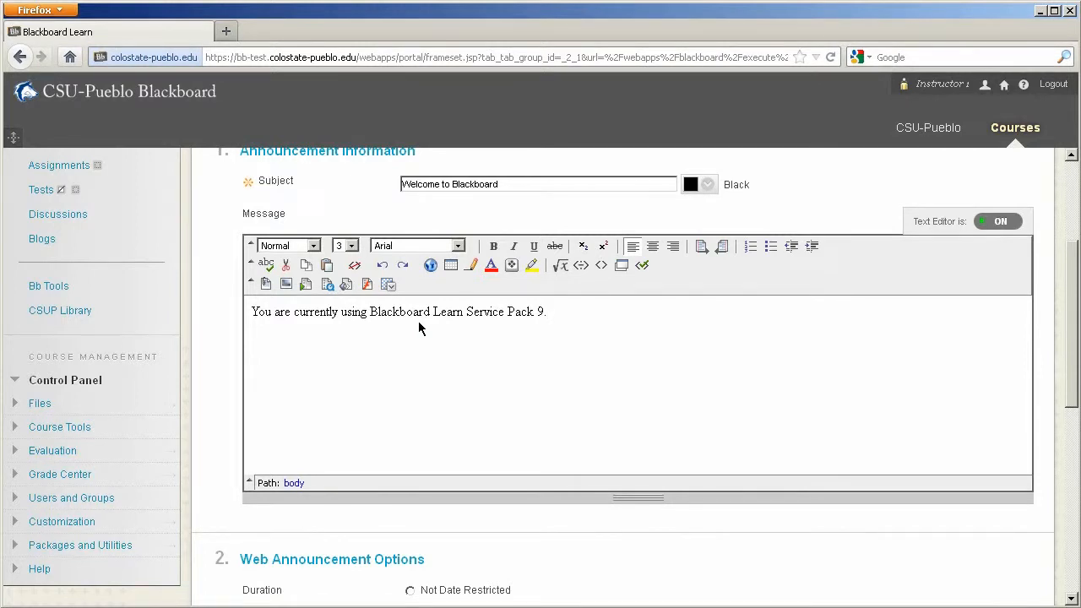
- Try a date-restricted duration for the announcement, with display starting after 07/18/2012 at 02:00 AM
scroll(423, 338, down, 4)
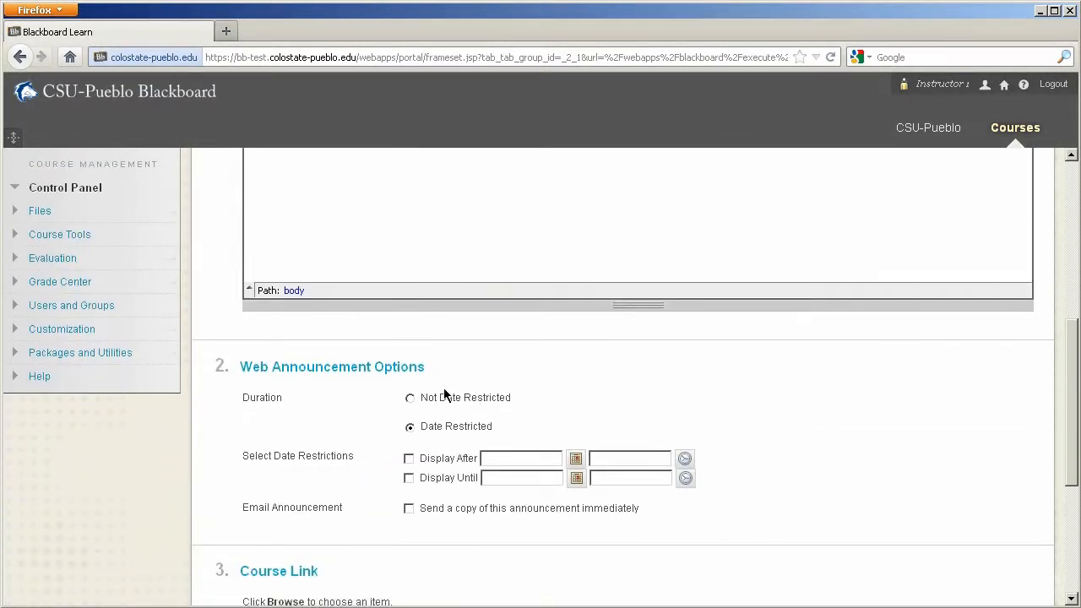
click(410, 399)
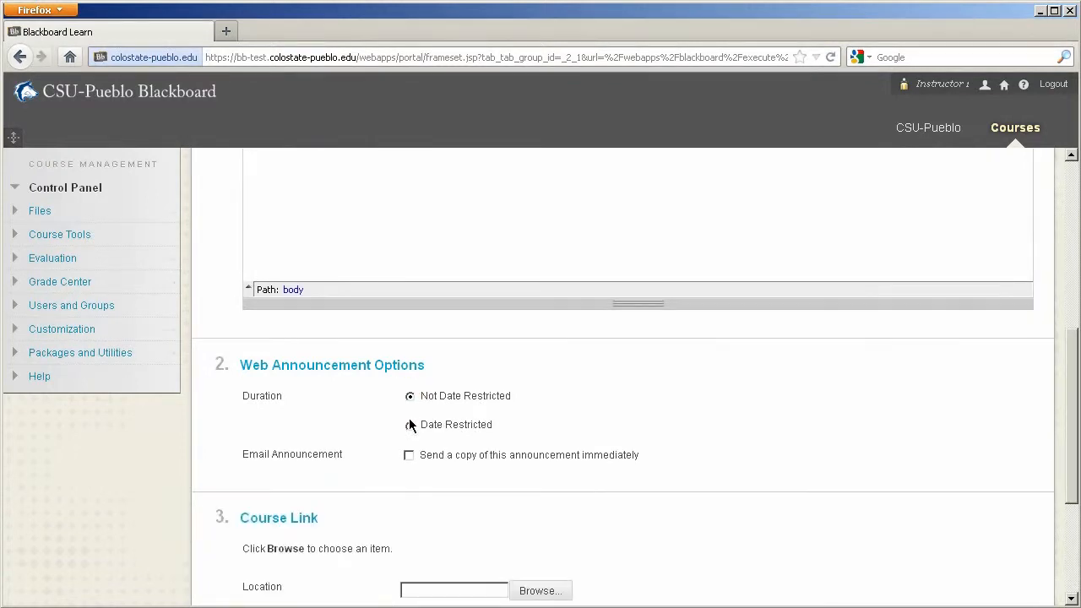
click(409, 426)
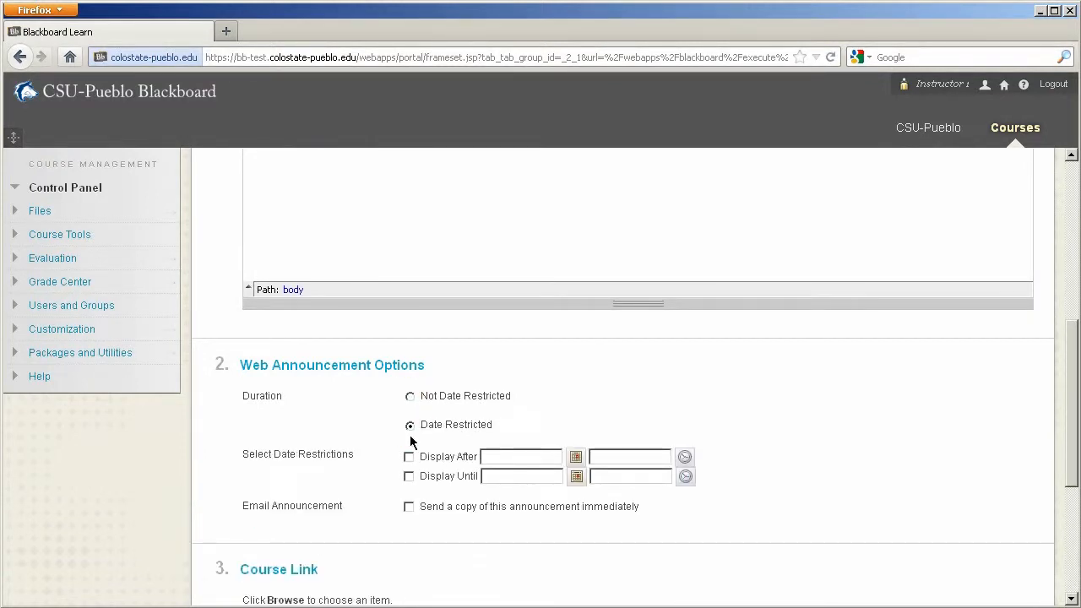
scroll(473, 427, down, 2)
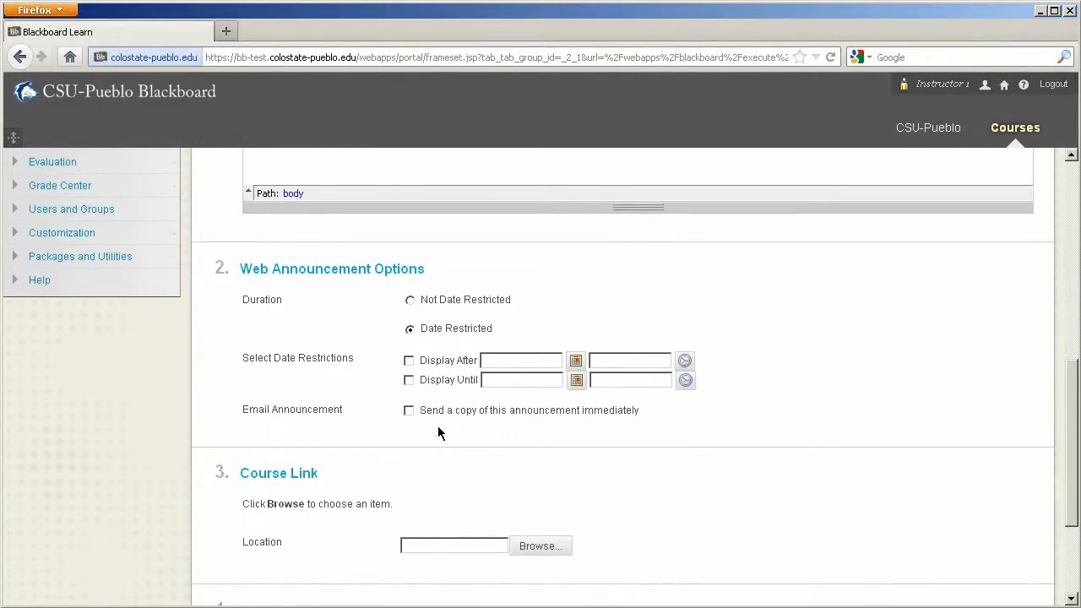
click(409, 360)
click(408, 381)
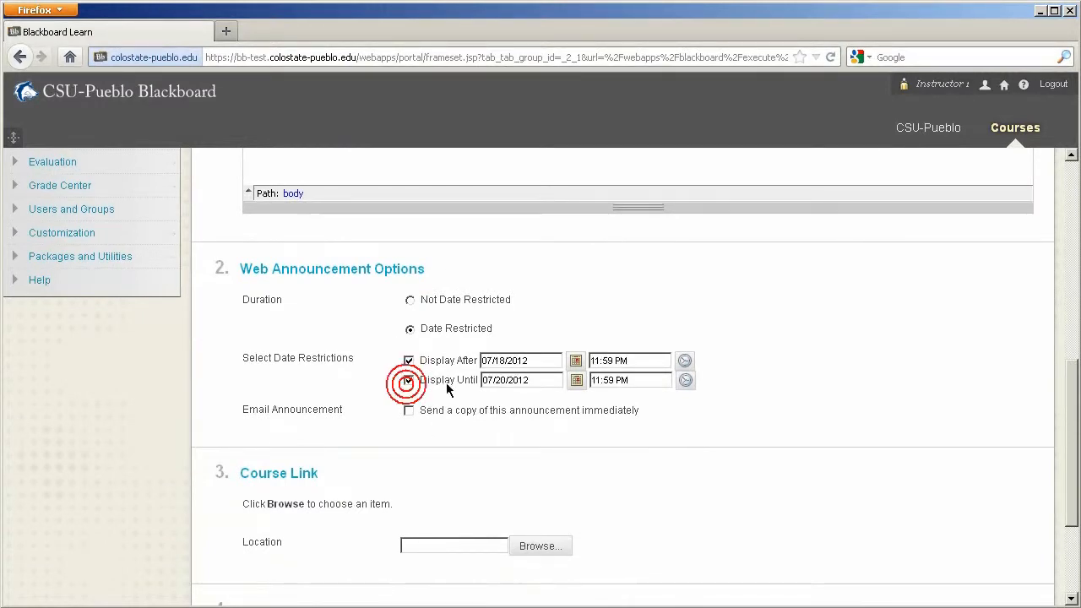
click(576, 360)
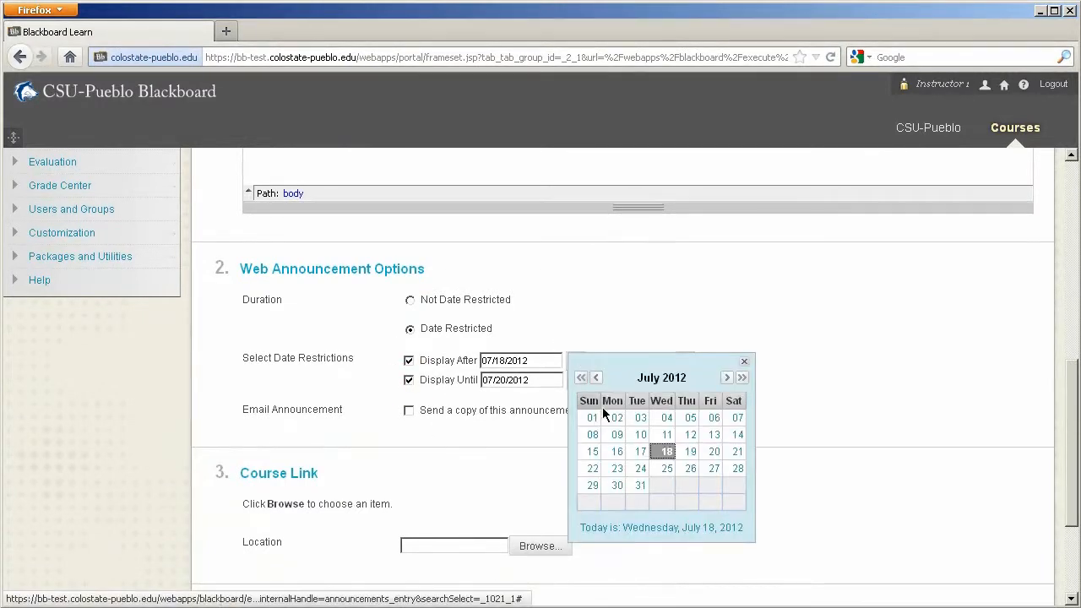
click(665, 453)
click(685, 360)
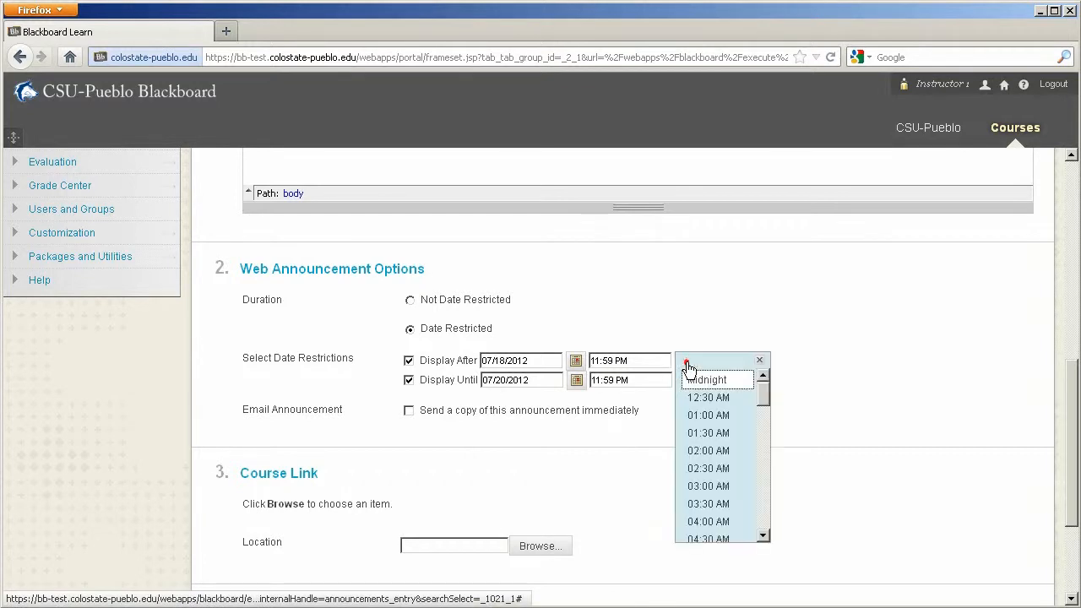
click(704, 451)
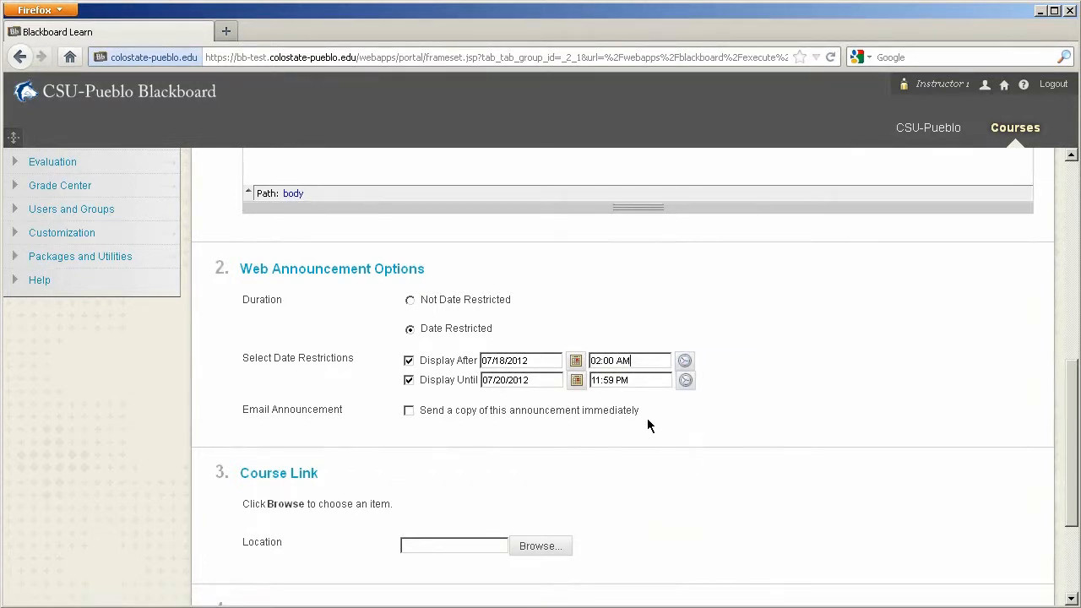
click(409, 380)
- Set the announcement's duration to Not Date Restricted and enable sending a copy by email immediately
click(410, 300)
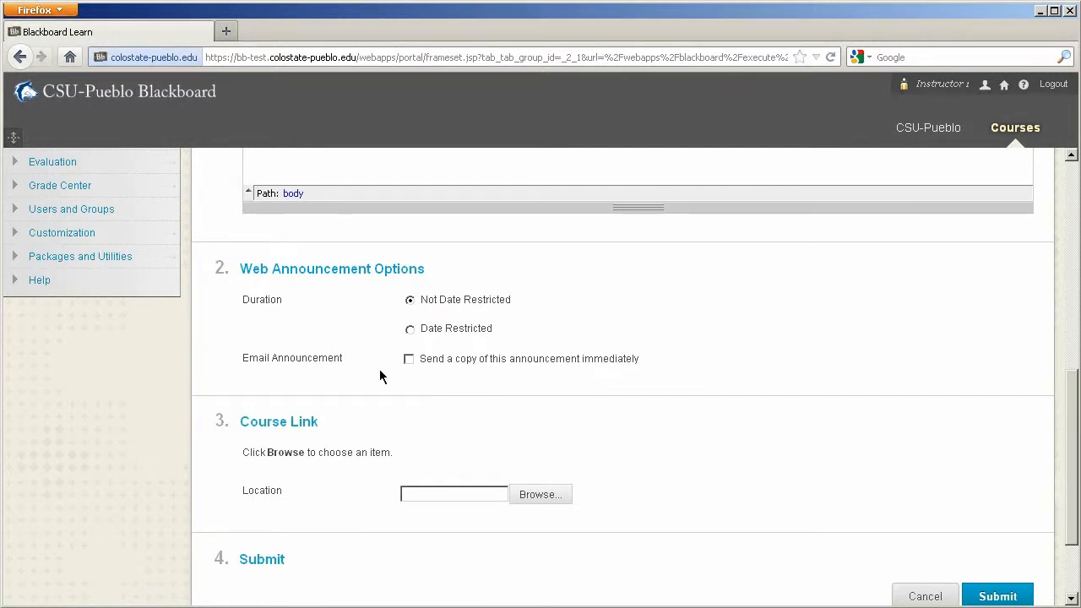
click(409, 359)
- Link the announcement to the Course Documents area and submit it, dismissing the success message
click(561, 499)
drag(703, 0, 667, 126)
drag(762, 225, 762, 247)
click(610, 252)
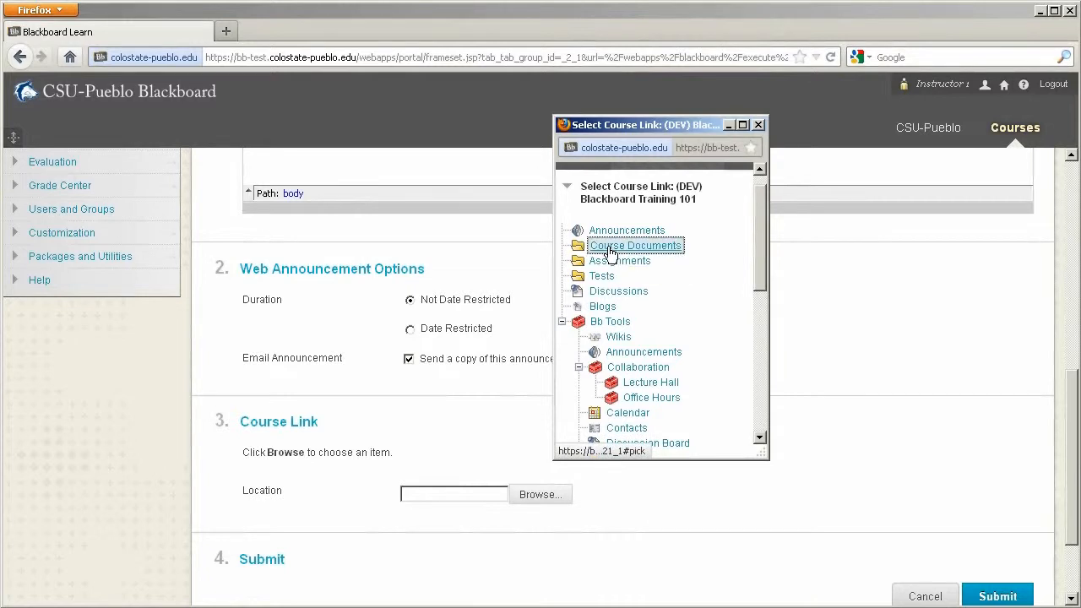
click(984, 597)
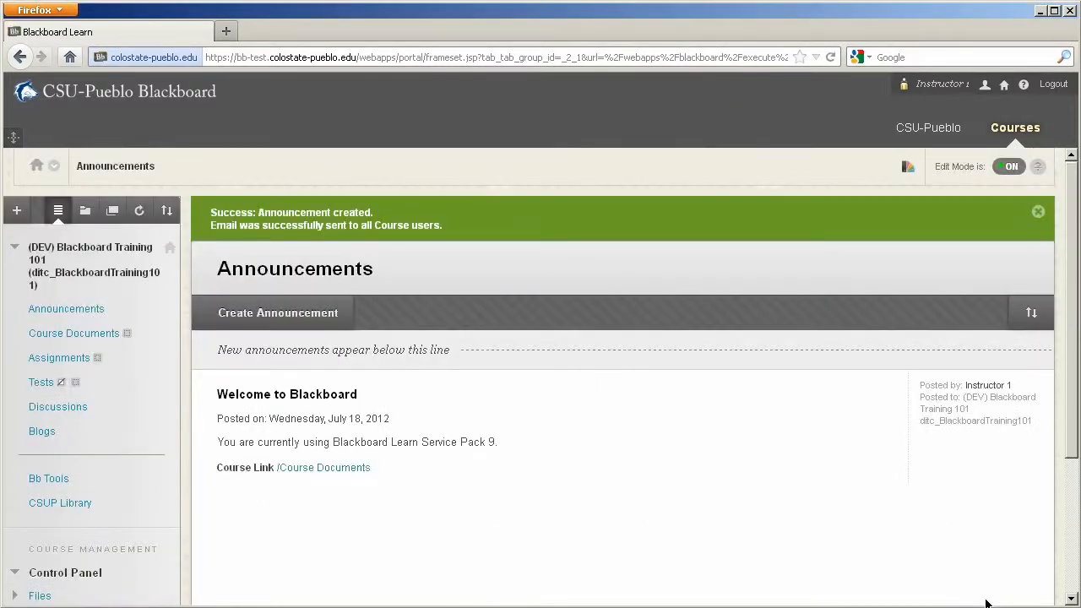
click(1039, 212)
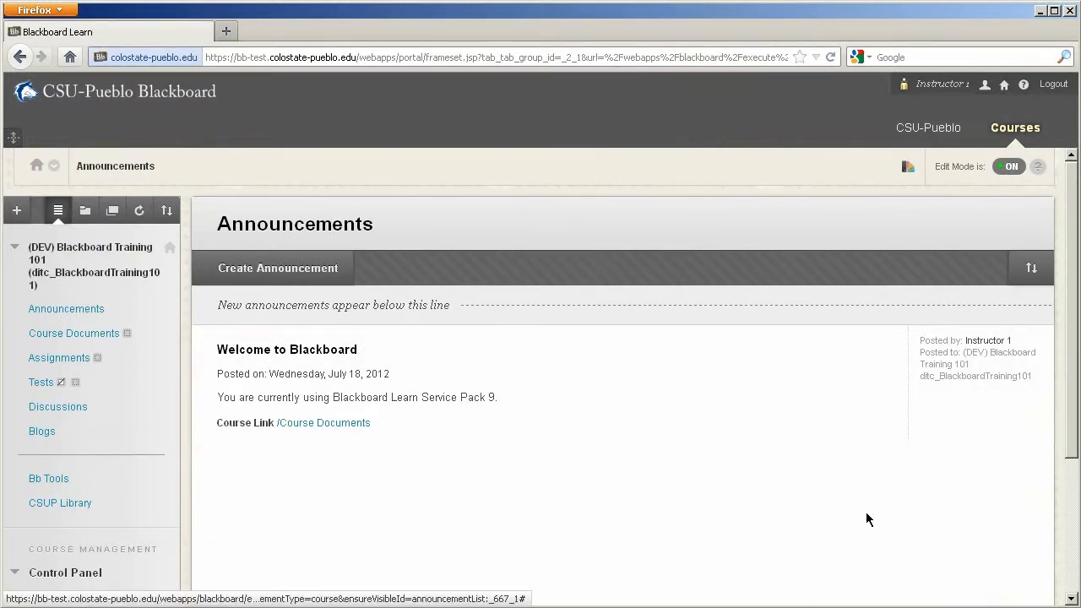
- Start another announcement with the subject "Annouce 2" and the message "Hello world!"
click(283, 267)
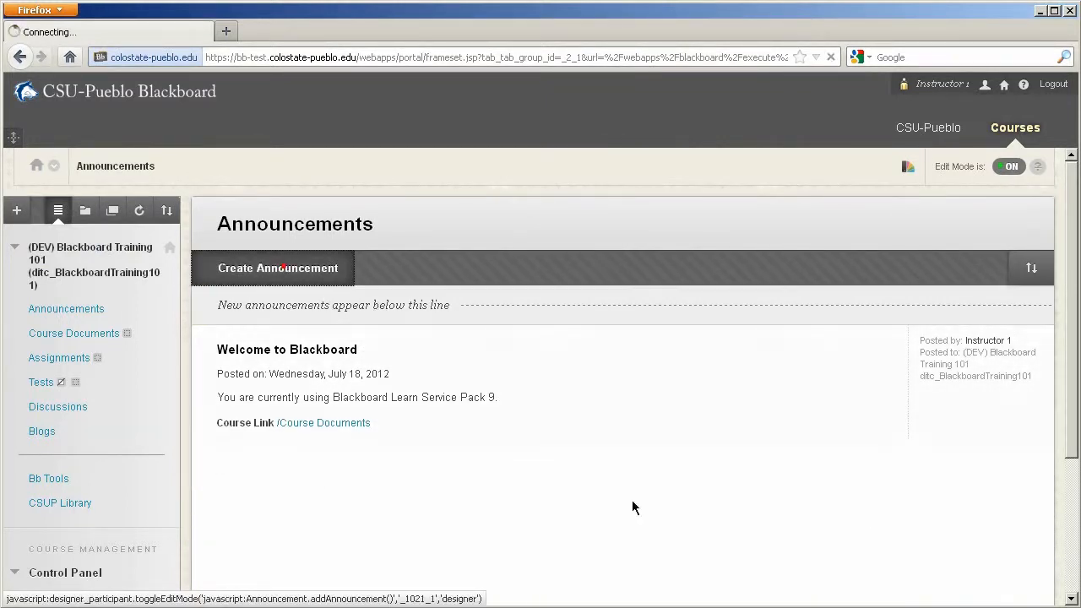
click(490, 377)
text(Annouce 2)
click(434, 522)
text(Hello world!)
- Set the "Annouce 2" announcement's duration to Not Date Restricted and submit it
scroll(433, 515, down, 6)
click(412, 493)
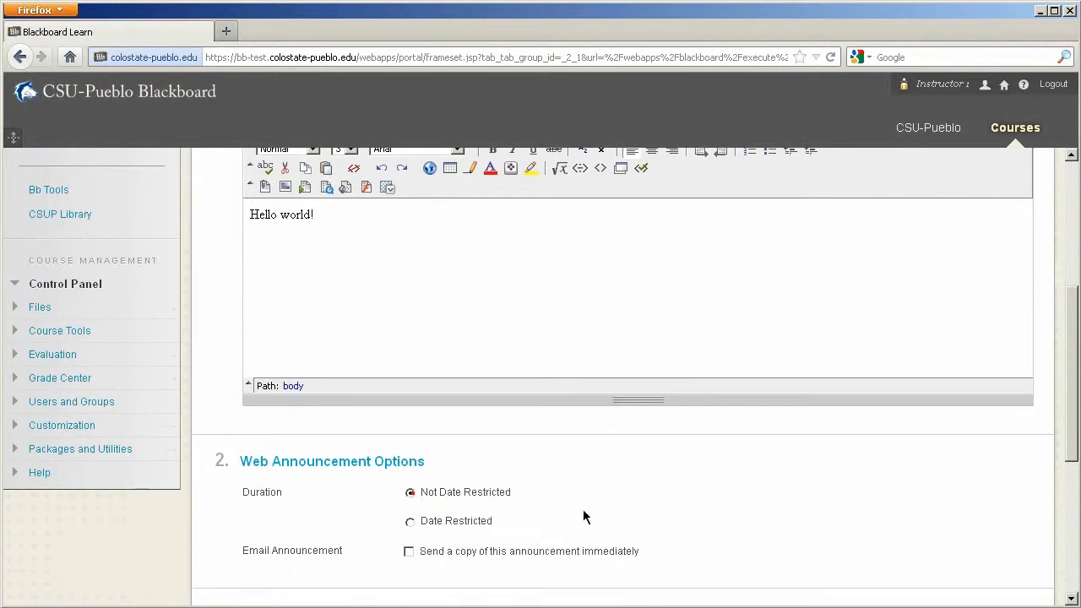
scroll(591, 516, down, 6)
click(984, 503)
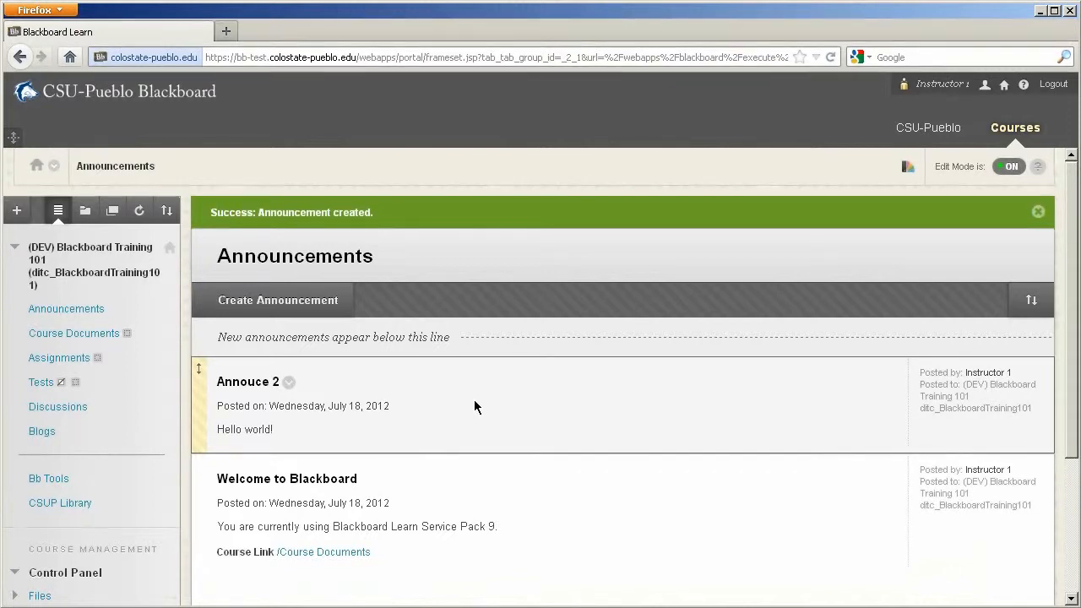
- Move the "Welcome to Blackboard" announcement above the "New announcements appear below this line" divider
drag(201, 497, 214, 321)
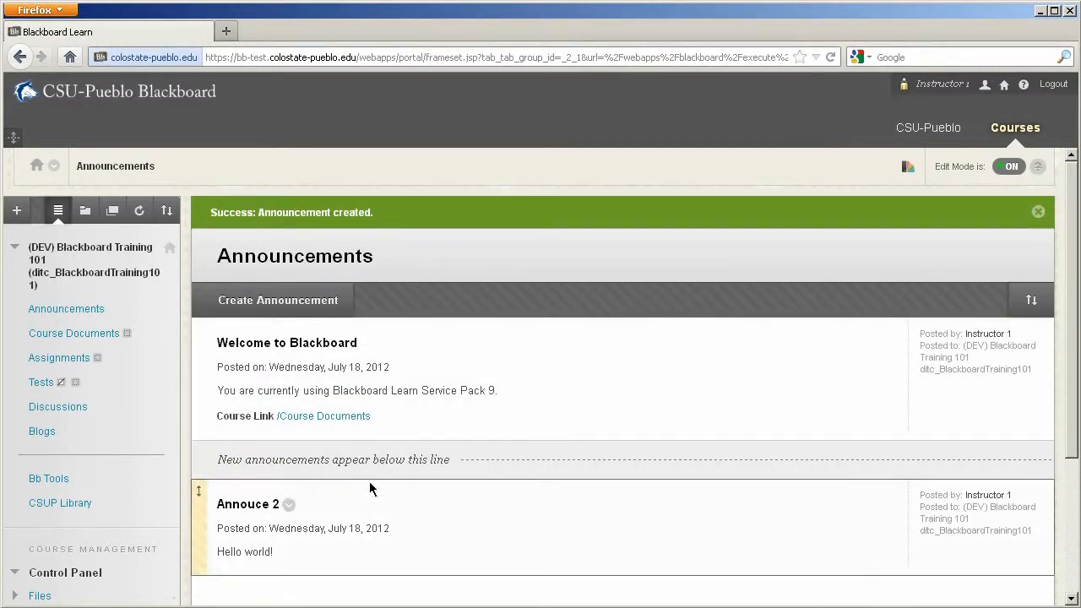
- Start a third announcement with the subject "Annouce 3" and the message "bye bye"
click(320, 303)
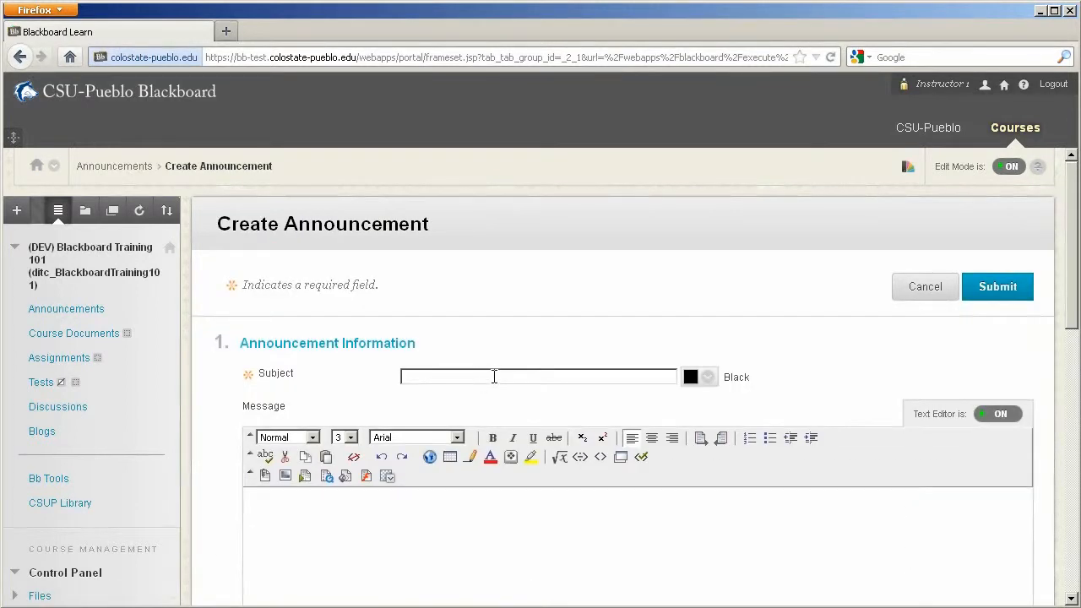
click(495, 377)
text(Annouce 3)
scroll(345, 439, down, 2)
click(345, 439)
text(bye bye)
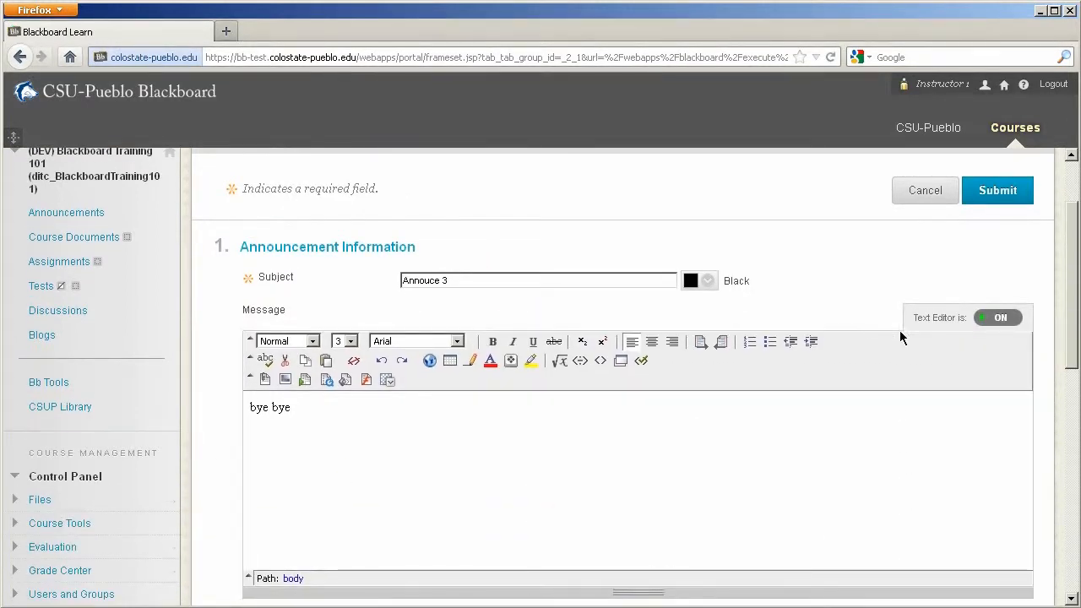
- Set the "Annouce 3" announcement's duration to Not Date Restricted and submit it
scroll(900, 338, down, 4)
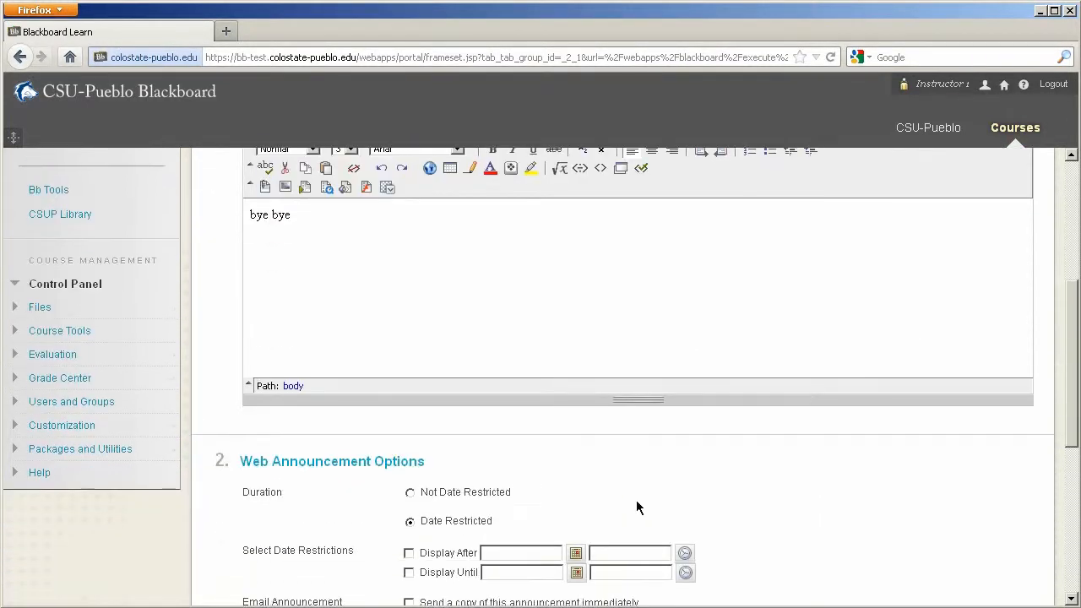
click(410, 493)
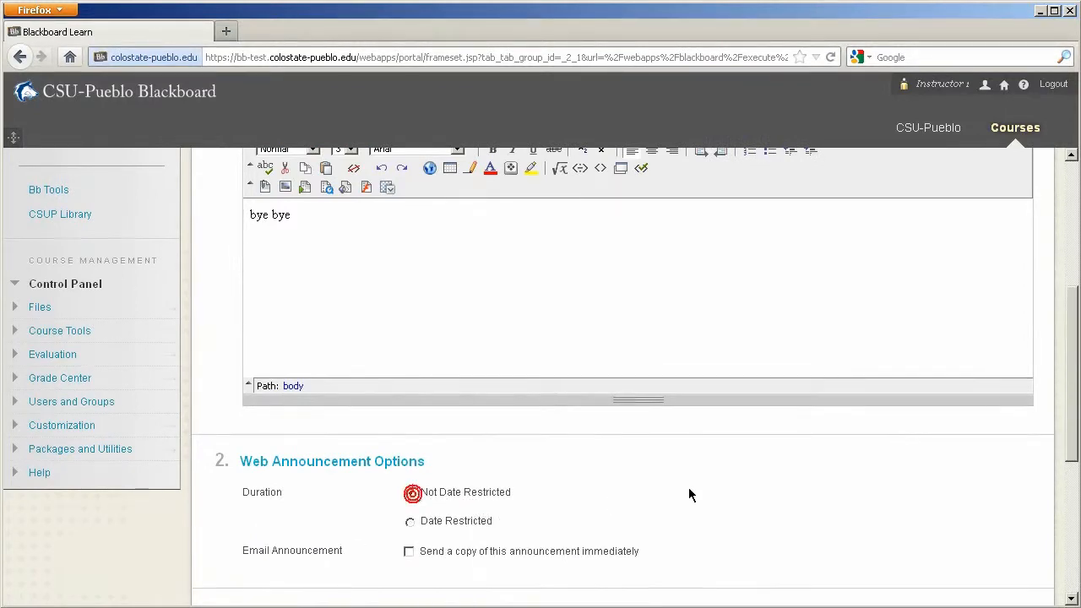
scroll(688, 487, down, 6)
click(981, 490)
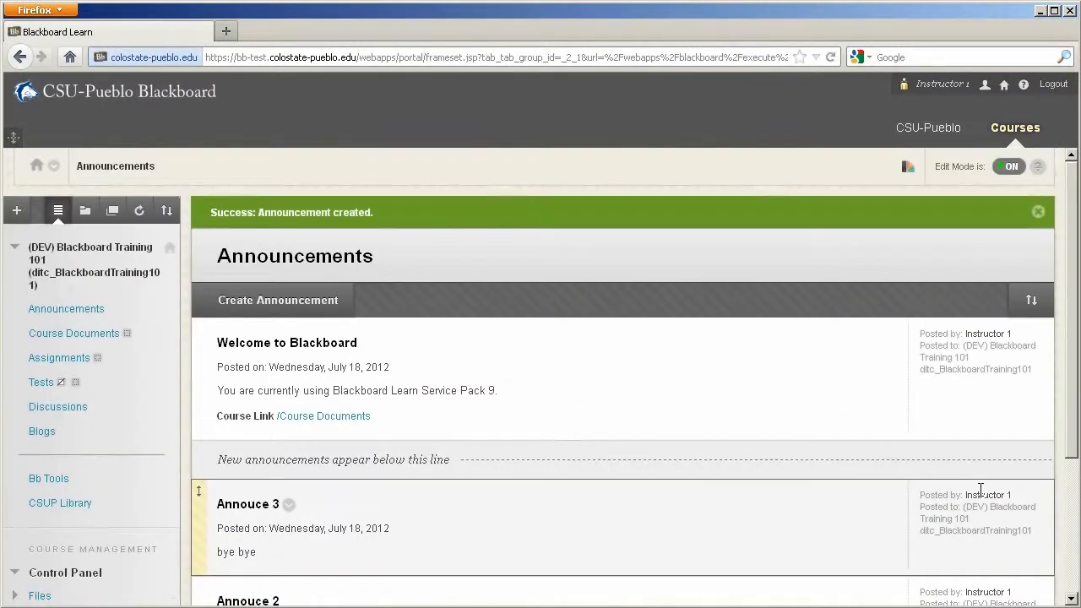
- Edit the "Welcome to Blackboard" announcement to turn off sending a copy by email, and submit the change
scroll(681, 394, down, 2)
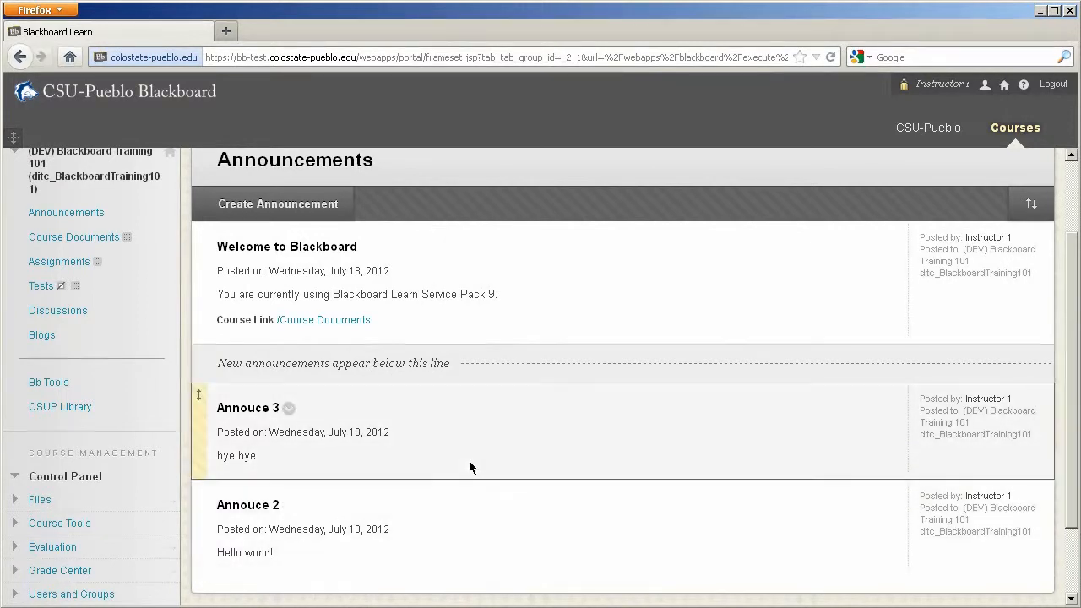
scroll(469, 466, up, 2)
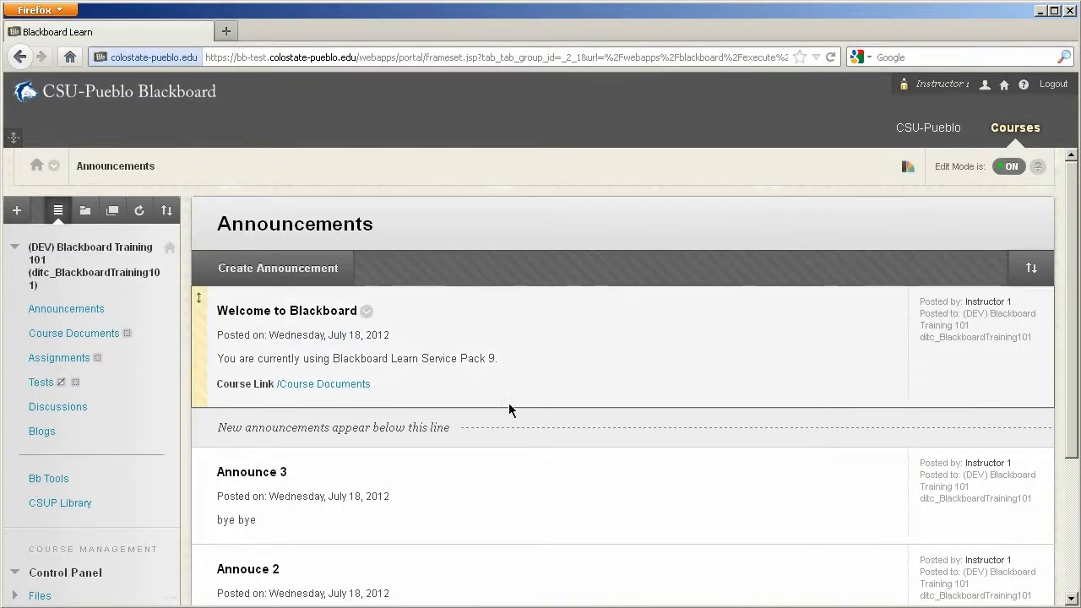
click(368, 314)
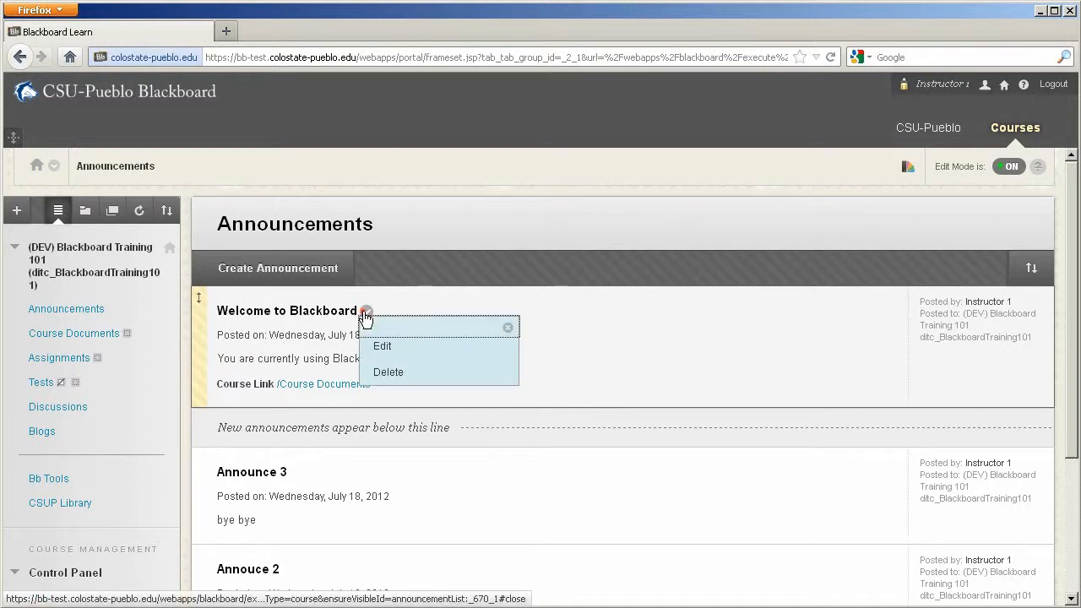
click(411, 344)
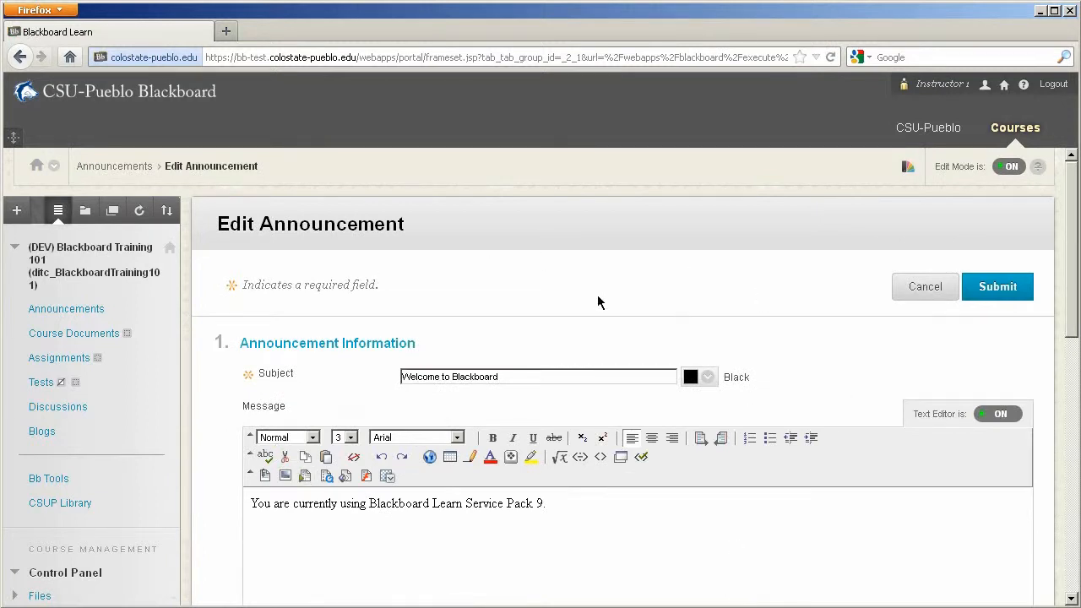
scroll(551, 391, down, 5)
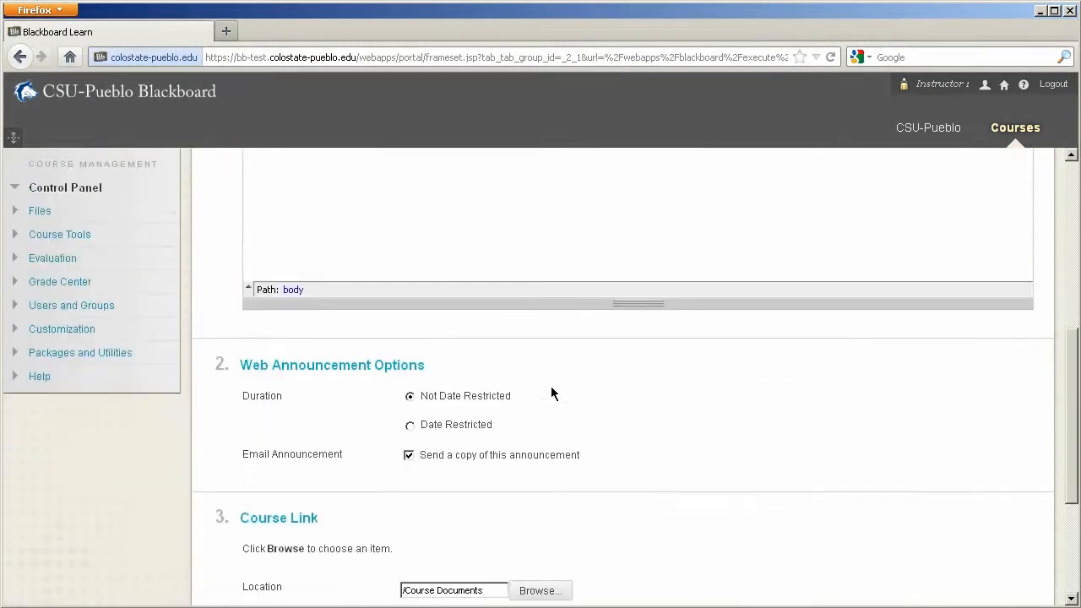
click(409, 457)
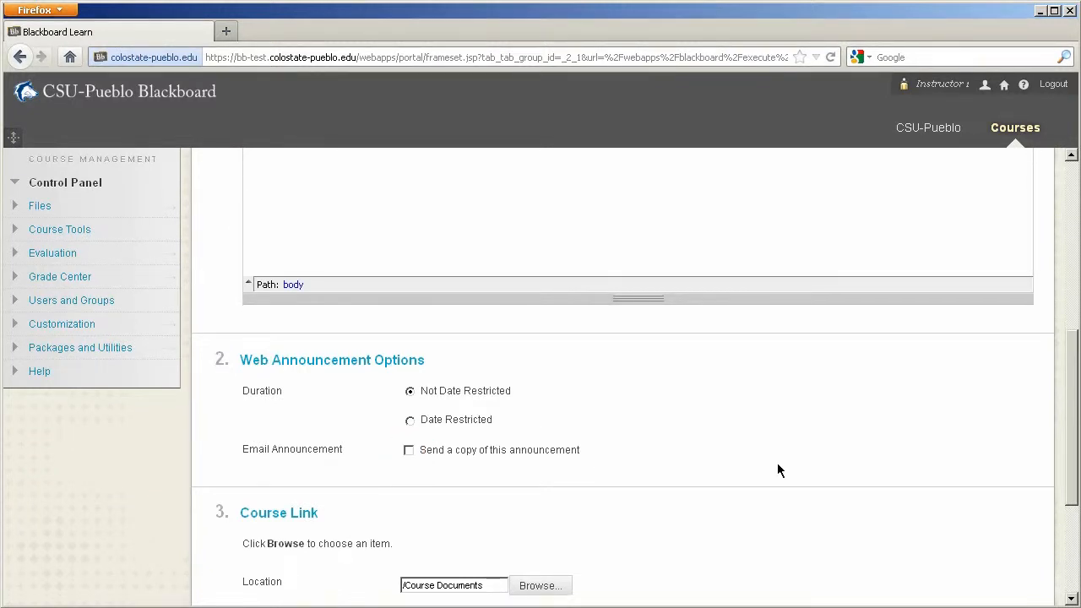
scroll(777, 468, down, 5)
click(999, 490)
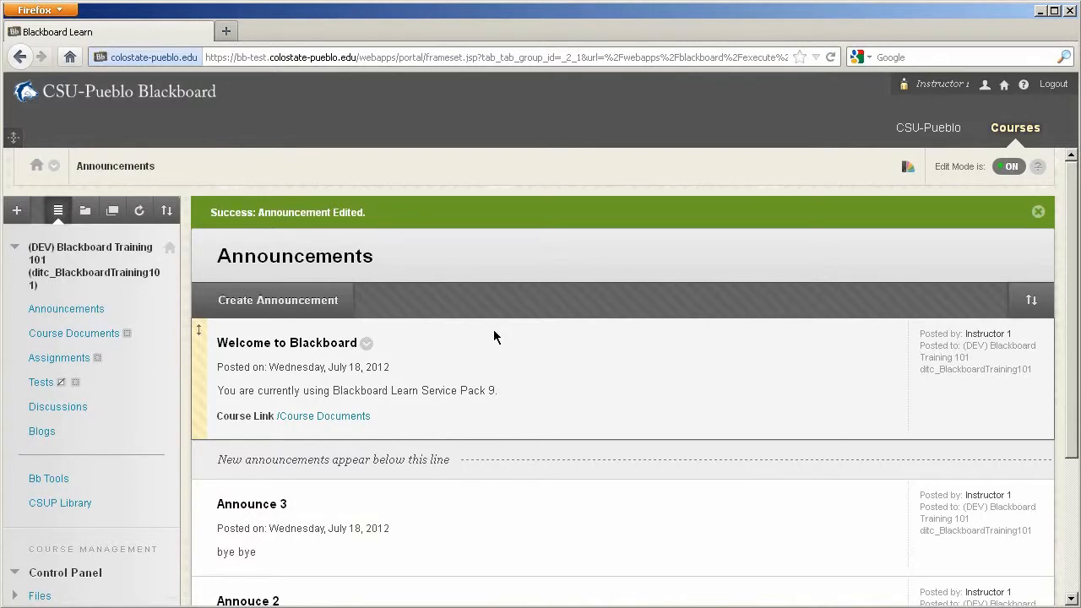
scroll(882, 358, down, 2)
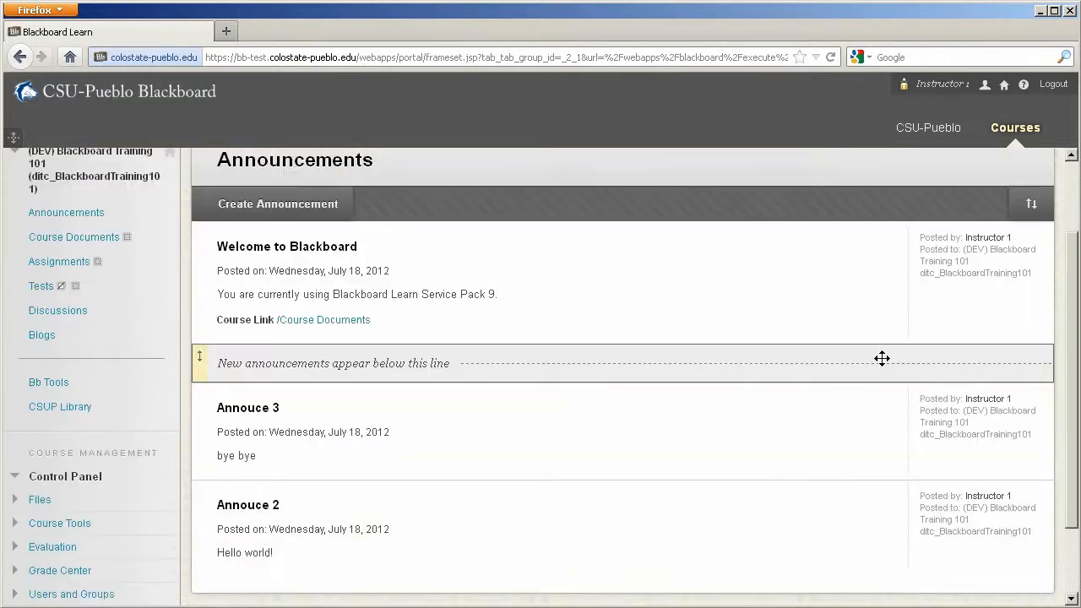